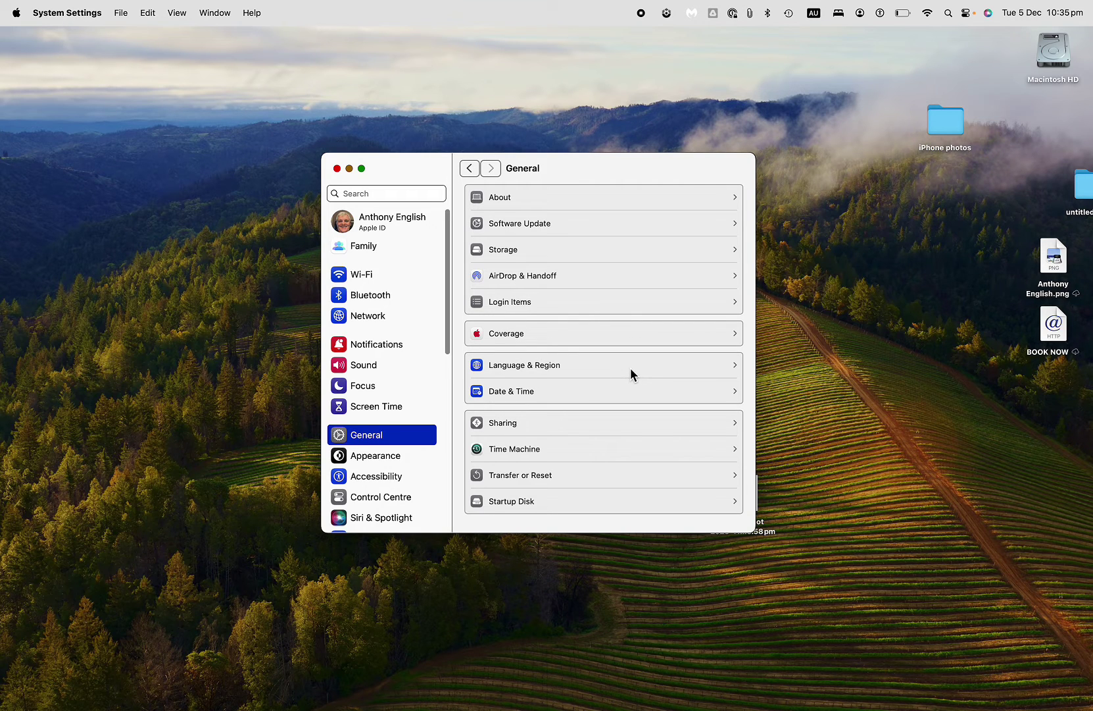
- Open System Settings from the Apple menu and go to the Accessibility pane
{"action": "left_click", "coordinate": [17, 13]}
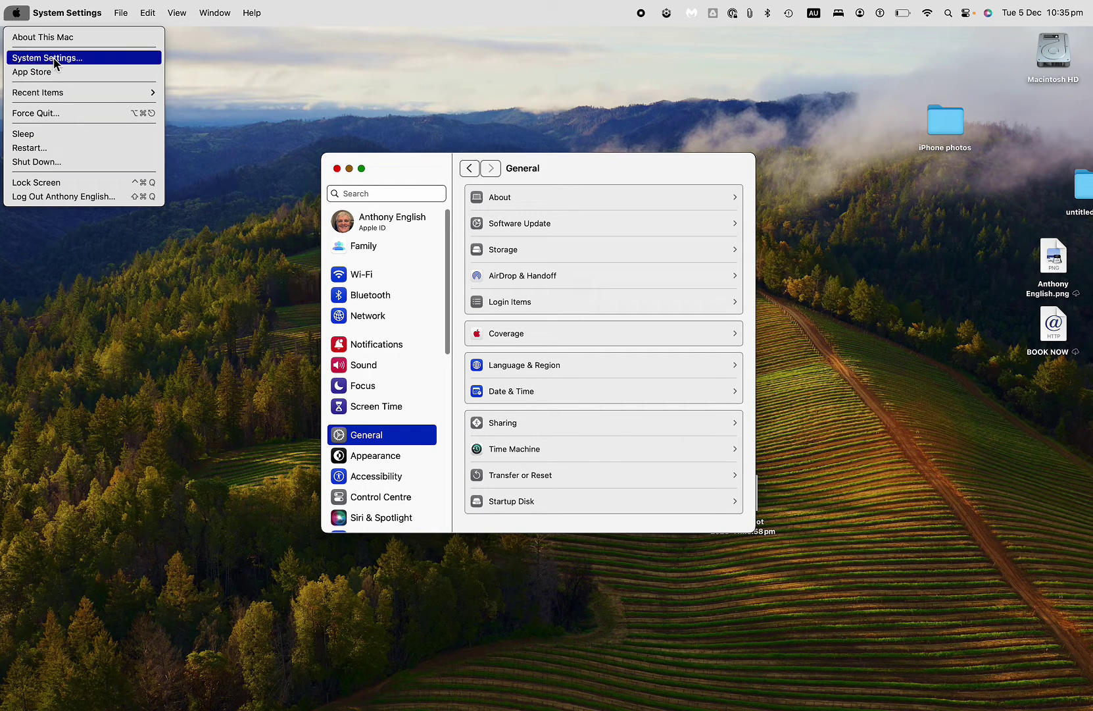
{"action": "left_click", "coordinate": [84, 58]}
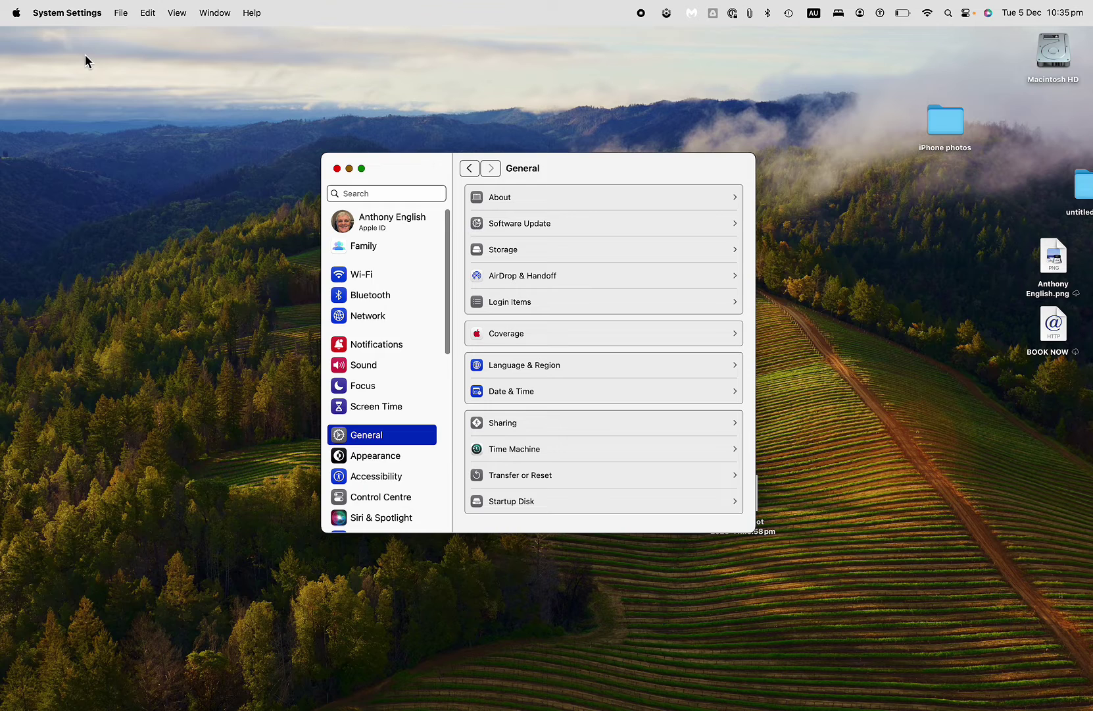
{"action": "left_click", "coordinate": [372, 478]}
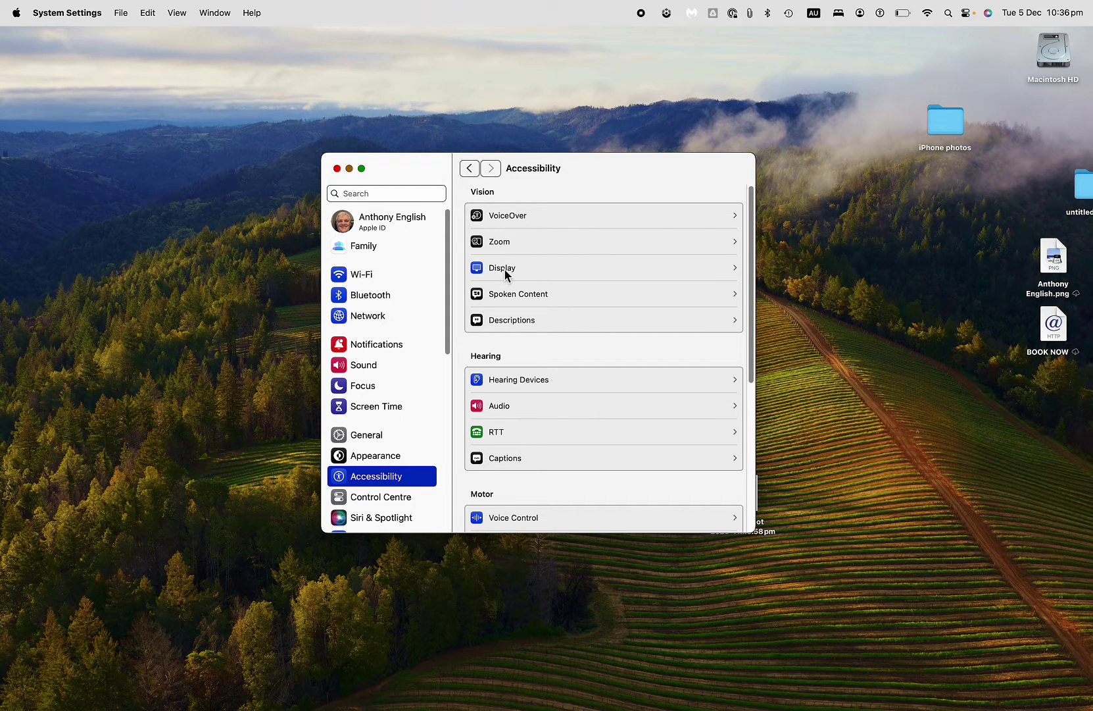
- Open Accessibility's Display settings to reach the Pointer size and colour options
{"action": "left_click", "coordinate": [504, 272]}
{"action": "scroll", "coordinate": [637, 306], "scroll_direction": "down", "scroll_amount": 5}
{"action": "scroll", "coordinate": [637, 306], "scroll_direction": "down", "scroll_amount": 3}
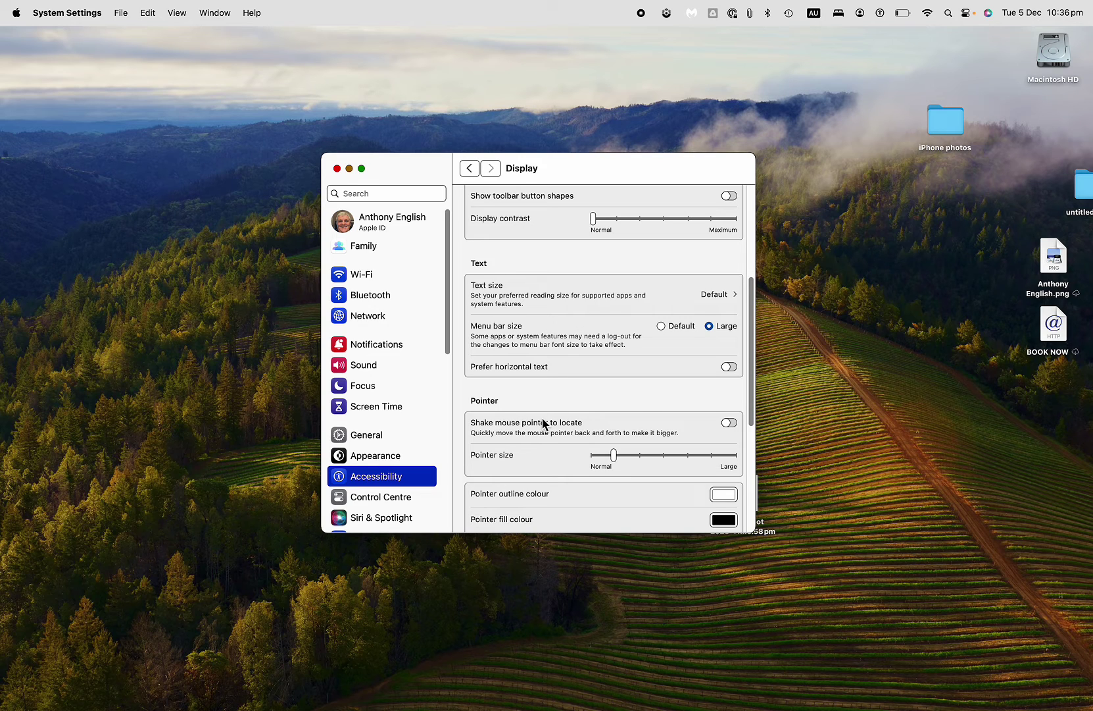
{"action": "scroll", "coordinate": [544, 423], "scroll_direction": "down", "scroll_amount": 3}
{"action": "scroll", "coordinate": [544, 422], "scroll_direction": "down", "scroll_amount": 1}
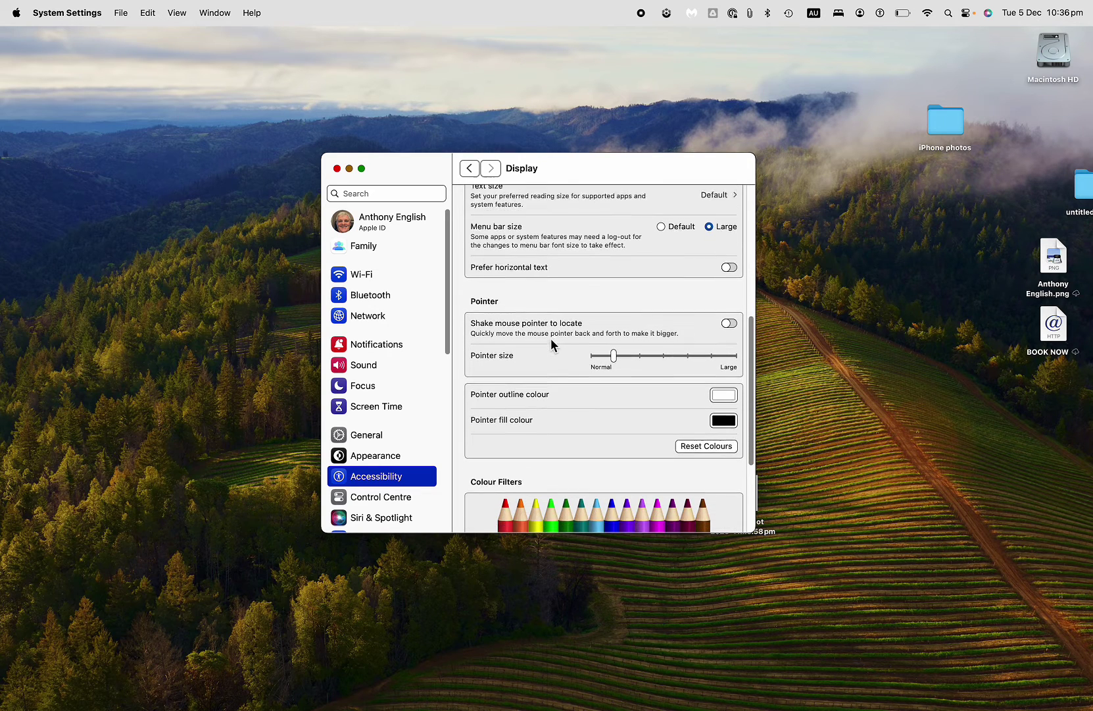
{"action": "scroll", "coordinate": [551, 346], "scroll_direction": "down", "scroll_amount": 4}
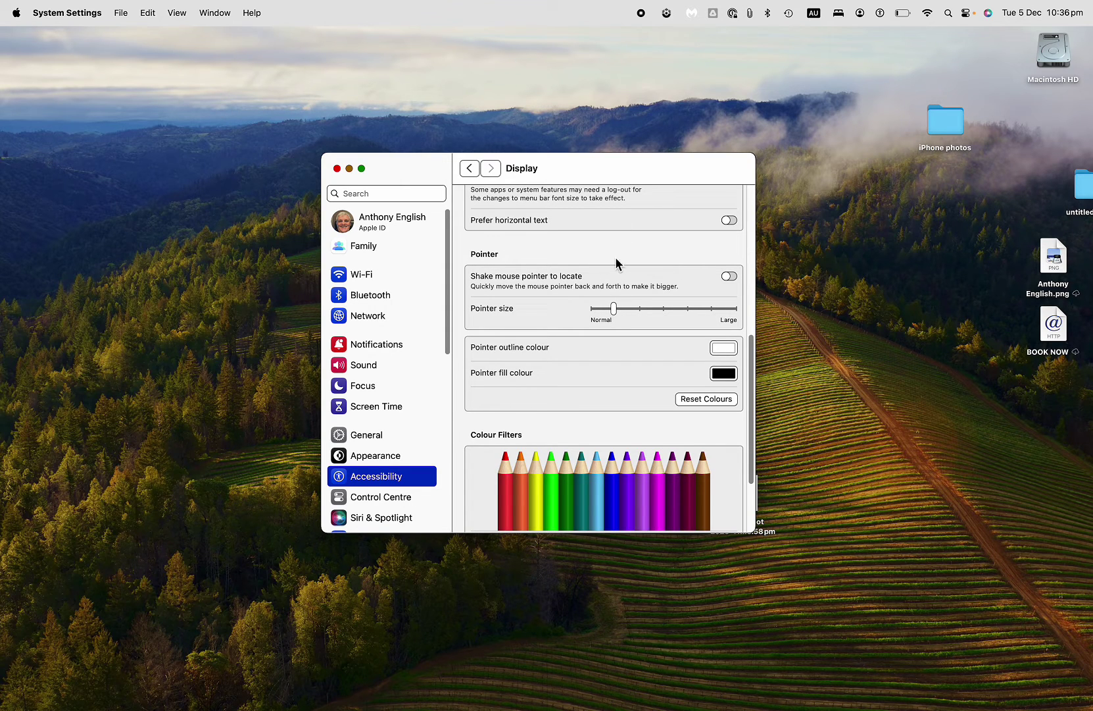
- Raise the Pointer size slider nearly all the way to Large
{"action": "left_click", "coordinate": [616, 309]}
{"action": "left_click_drag", "start_coordinate": [618, 312], "coordinate": [716, 309]}
- Give the pointer a green fill and magenta outline, and set its size fully to Large
{"action": "left_click", "coordinate": [725, 373]}
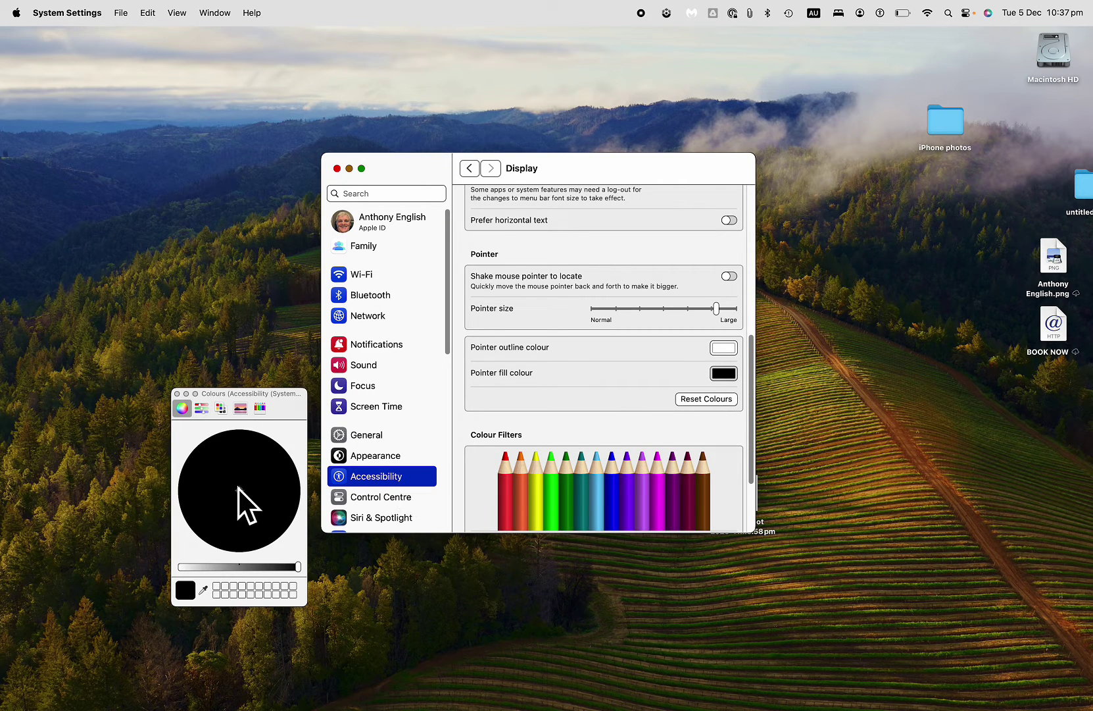
{"action": "left_click", "coordinate": [218, 469]}
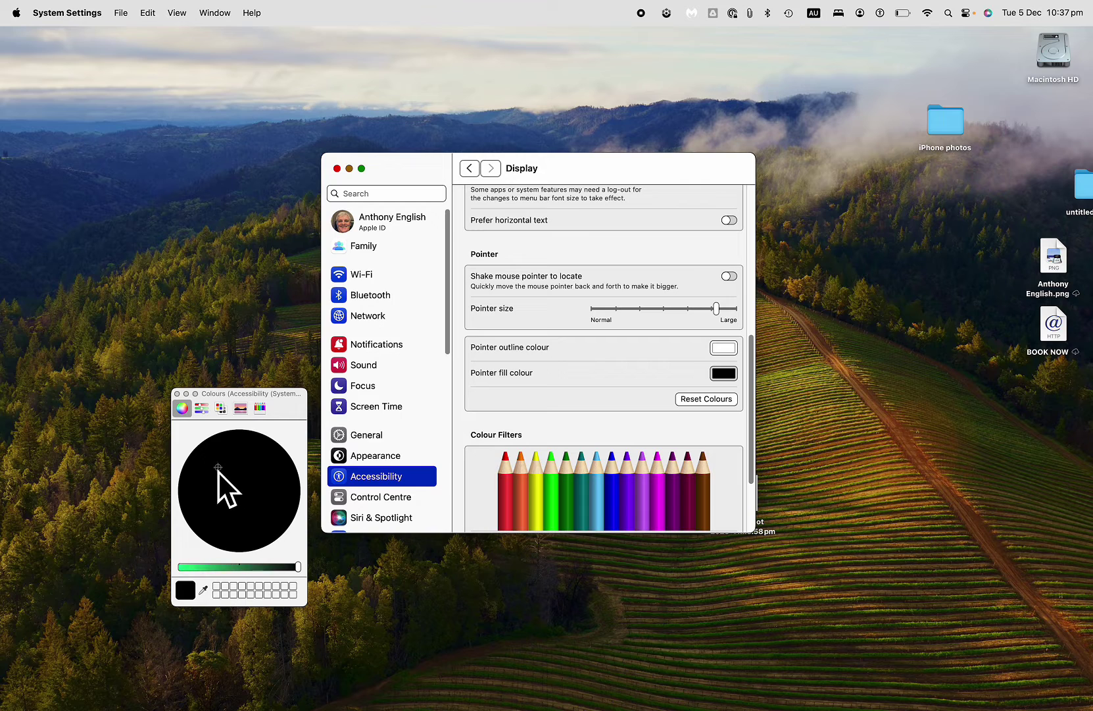
{"action": "left_click", "coordinate": [199, 567]}
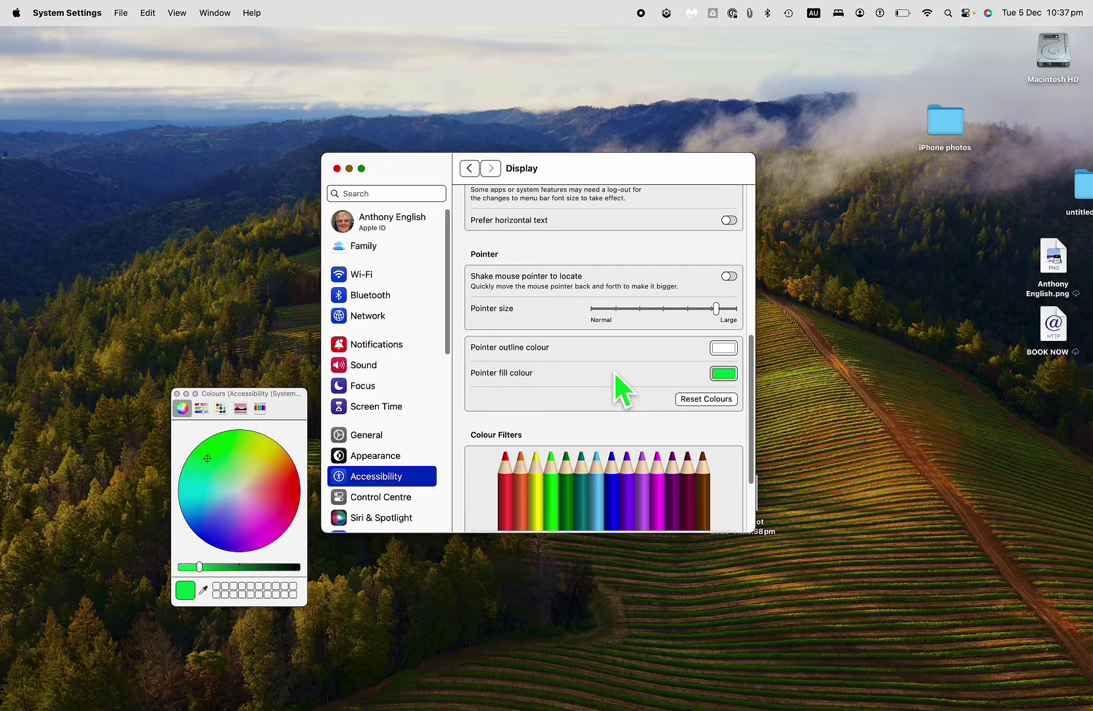
{"action": "left_click", "coordinate": [723, 349]}
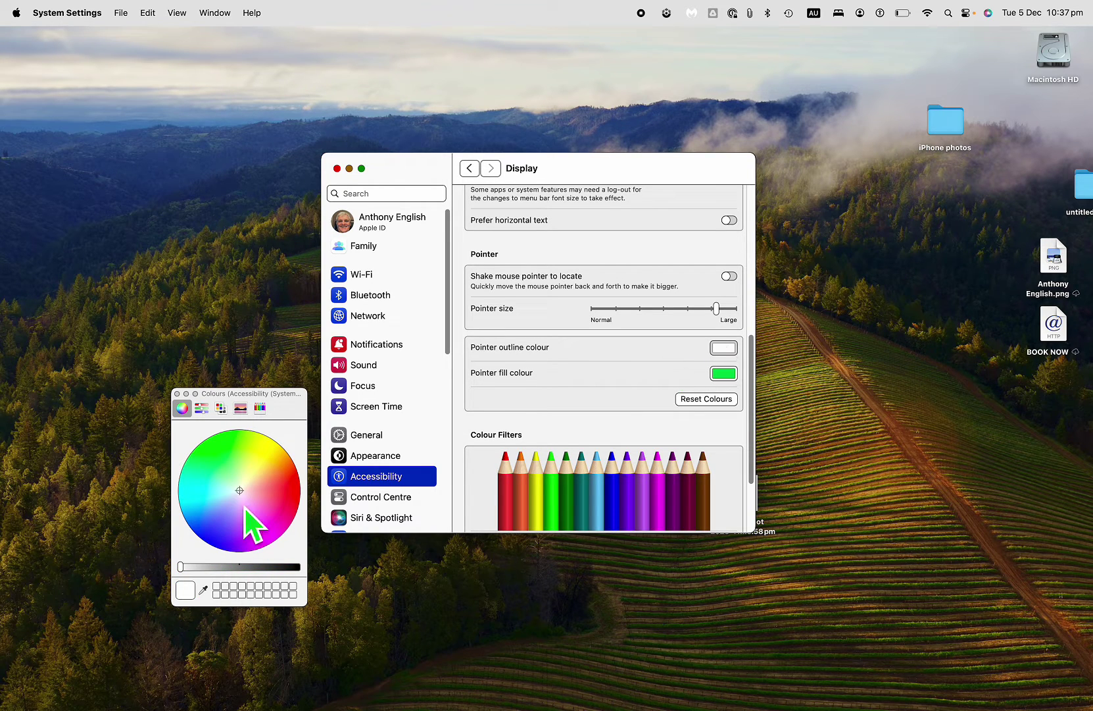
{"action": "left_click", "coordinate": [264, 524]}
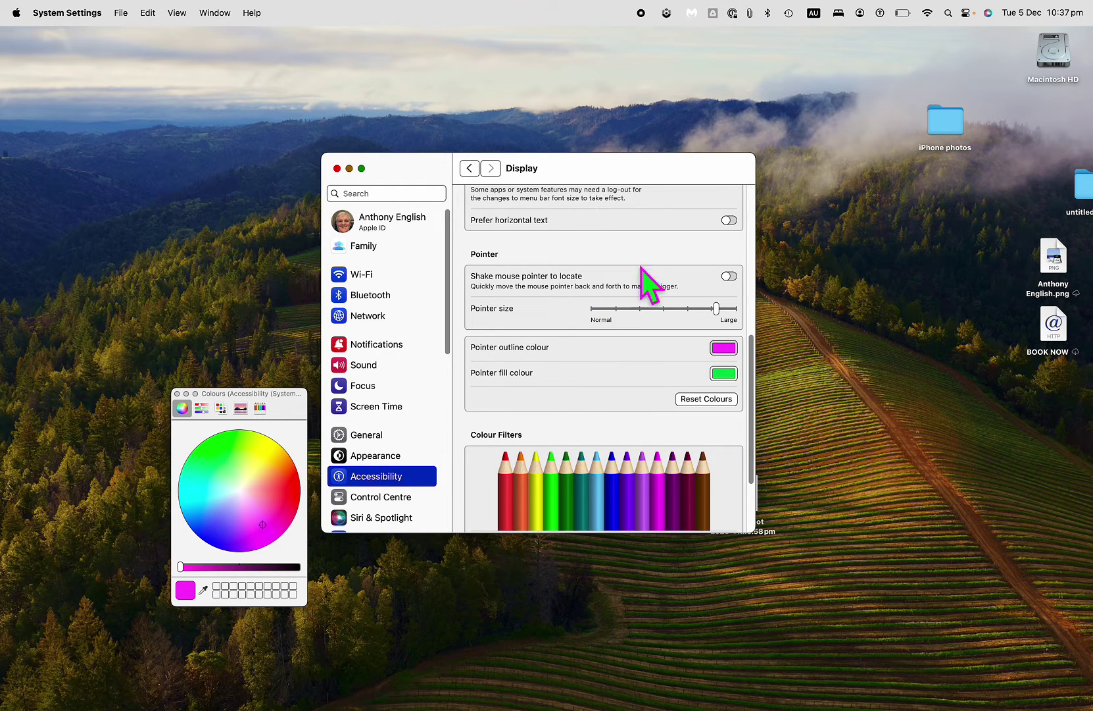
{"action": "left_click_drag", "start_coordinate": [716, 310], "coordinate": [736, 309]}
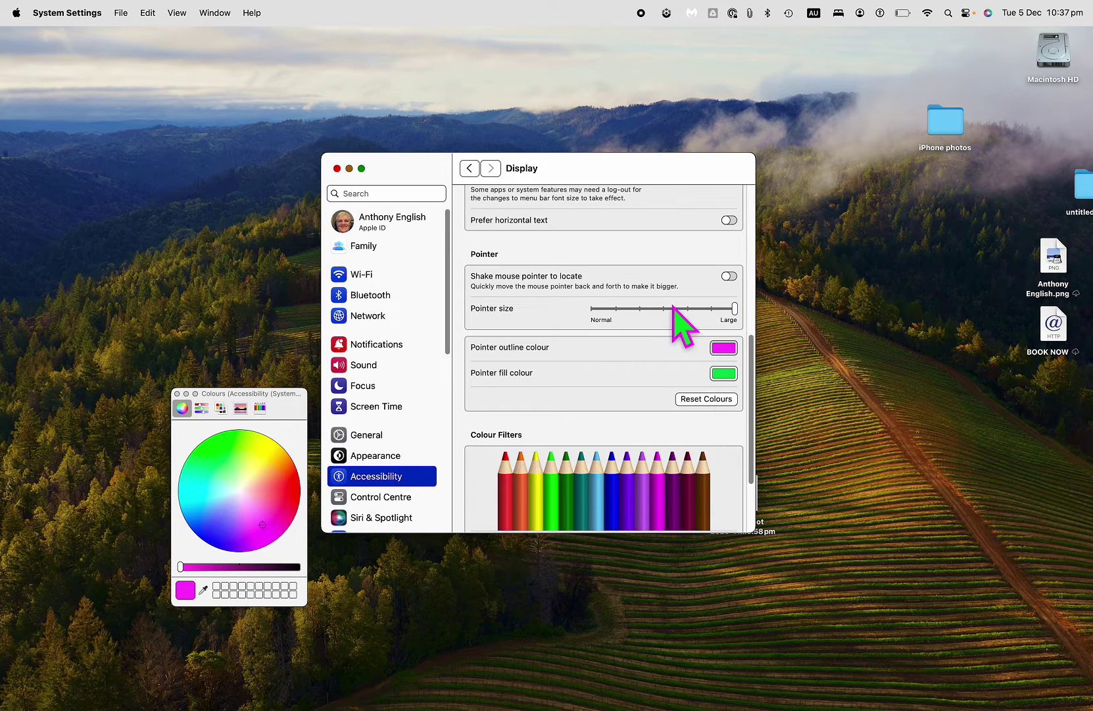
- Reset pointer colours to white outline and black fill, shrink size toward Normal, and close Colours
{"action": "left_click", "coordinate": [706, 399]}
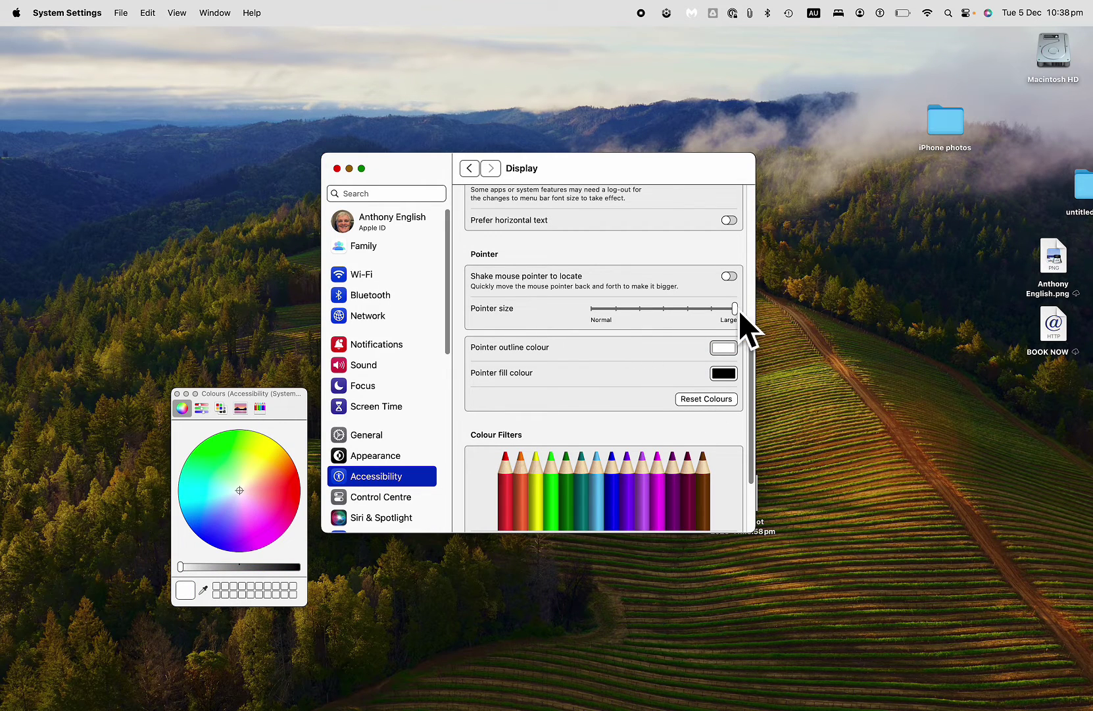
{"action": "left_click_drag", "start_coordinate": [733, 309], "coordinate": [621, 310]}
{"action": "left_click", "coordinate": [642, 310]}
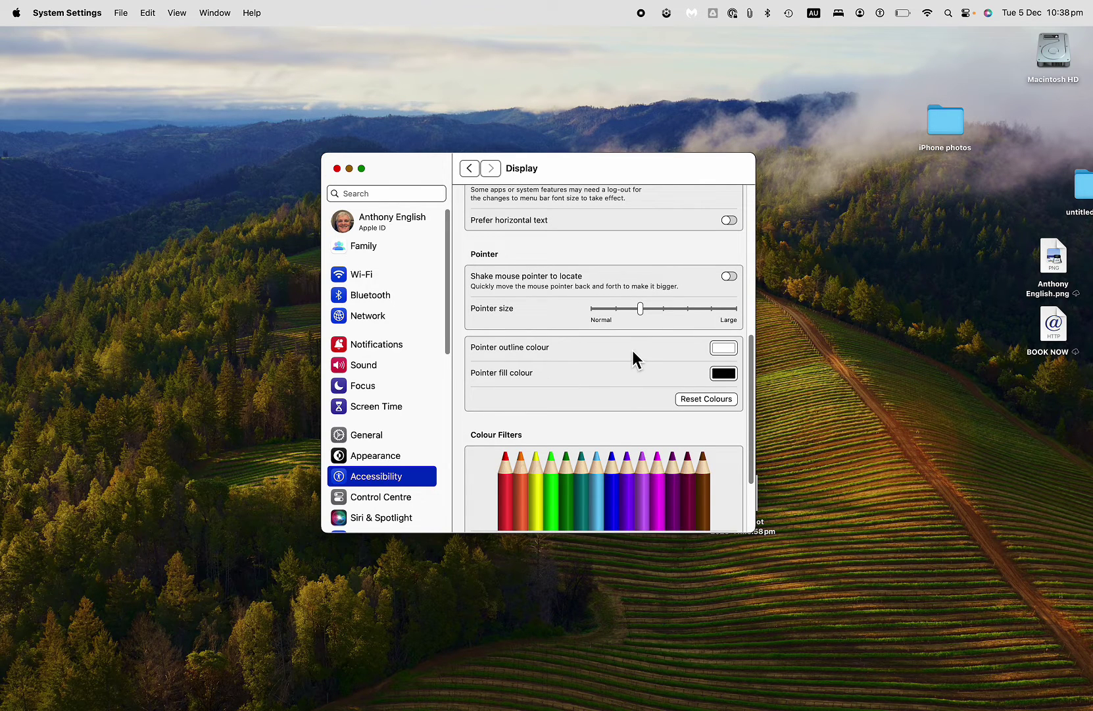